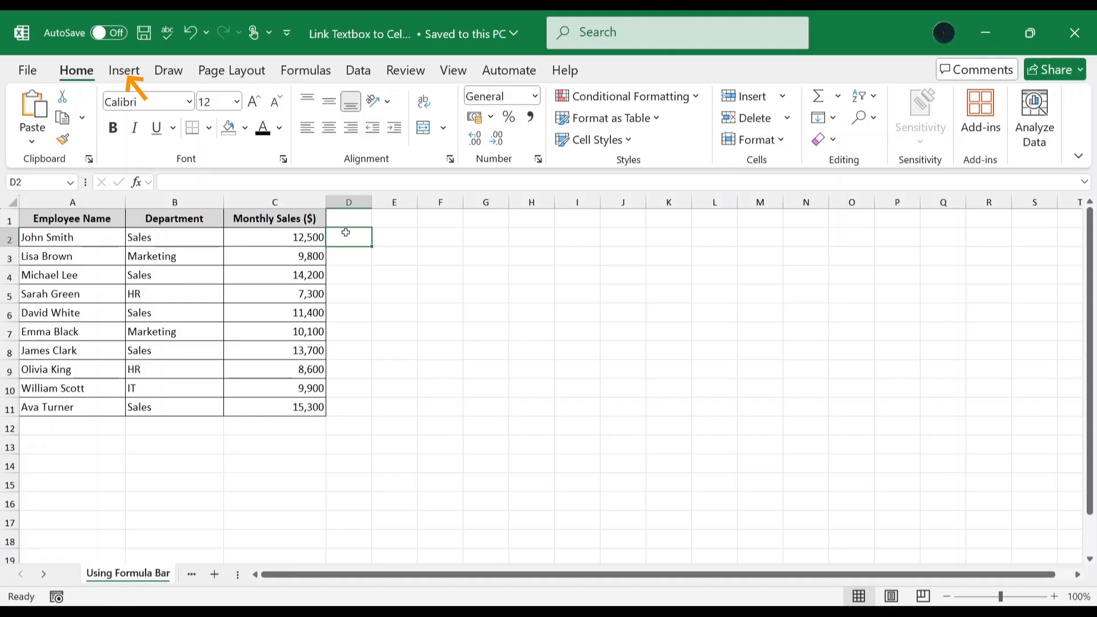
Insert a text box beside the employee table, spanning roughly cells E3 to G6
{"action": "left_click", "coordinate": [125, 74]}
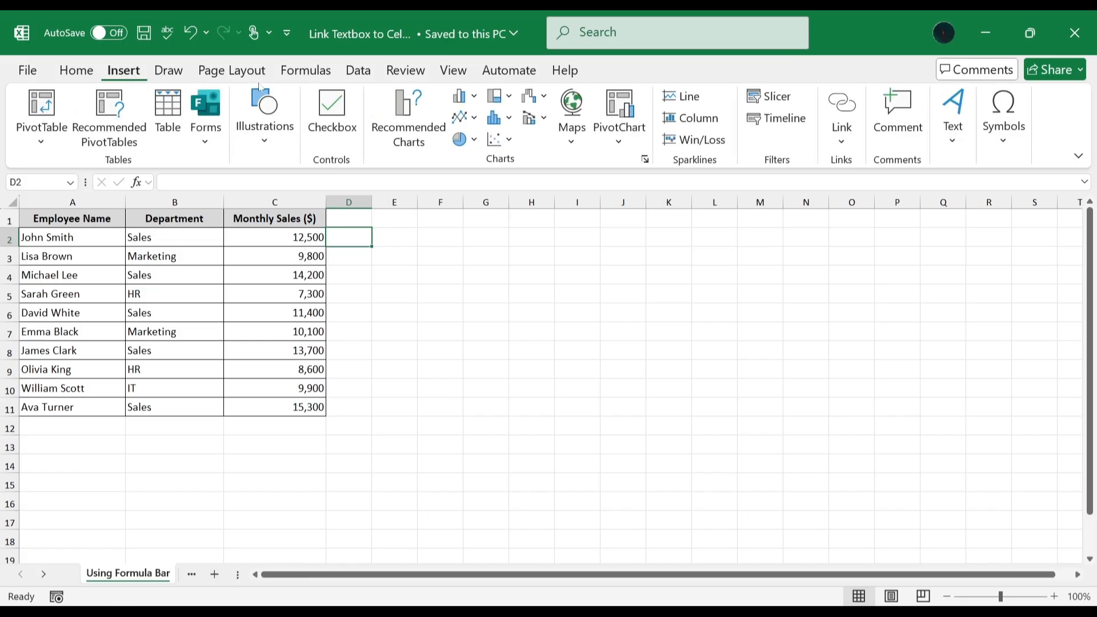
{"action": "left_click", "coordinate": [953, 142]}
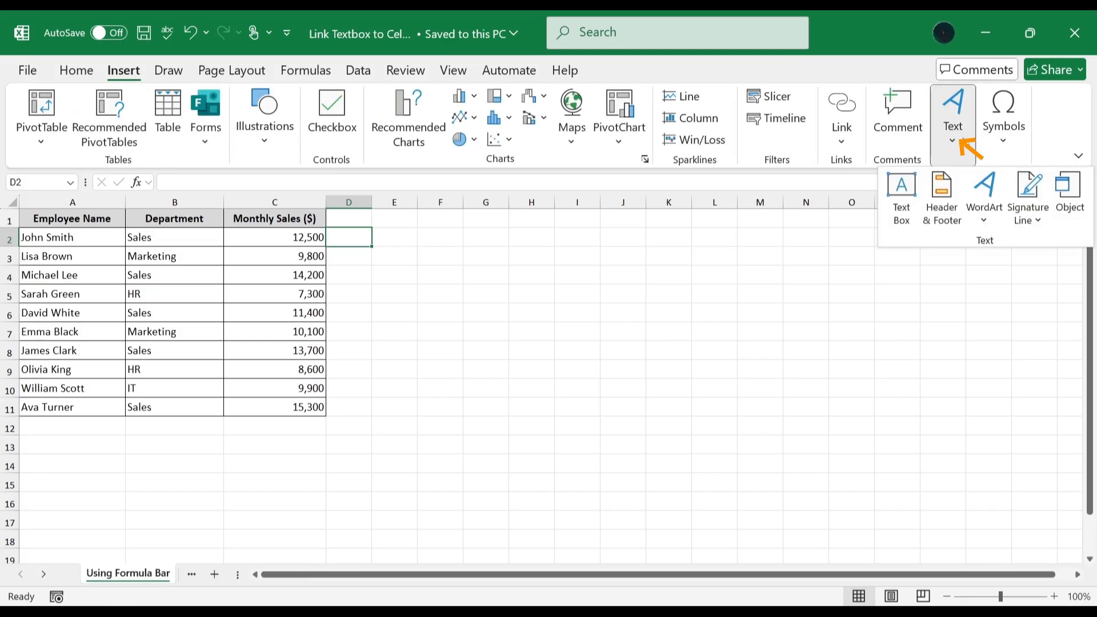
{"action": "left_click", "coordinate": [901, 191]}
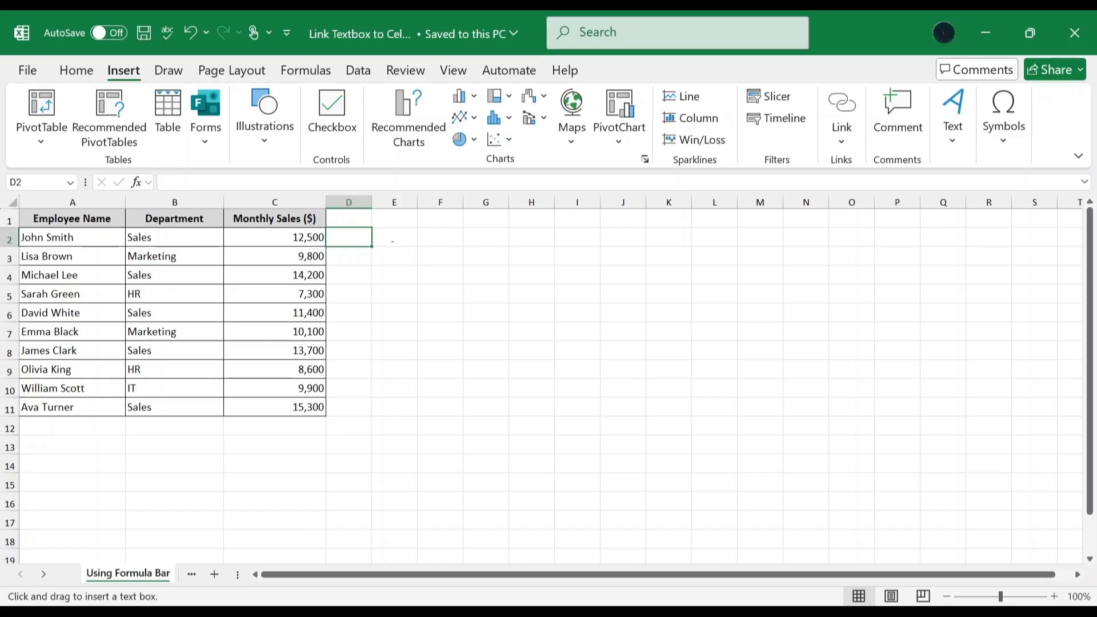
{"action": "left_click_drag", "start_coordinate": [387, 255], "coordinate": [495, 314]}
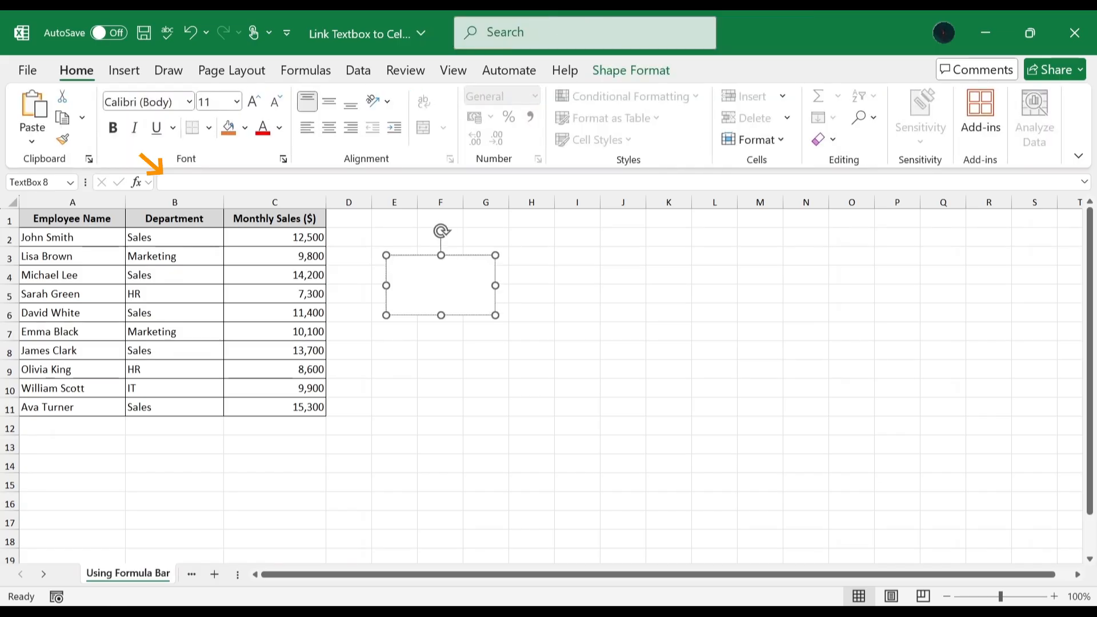
Link the new text box to the first employee's department cell with the formula =B2
{"action": "left_click", "coordinate": [164, 183]}
{"action": "type", "text": "=B"}
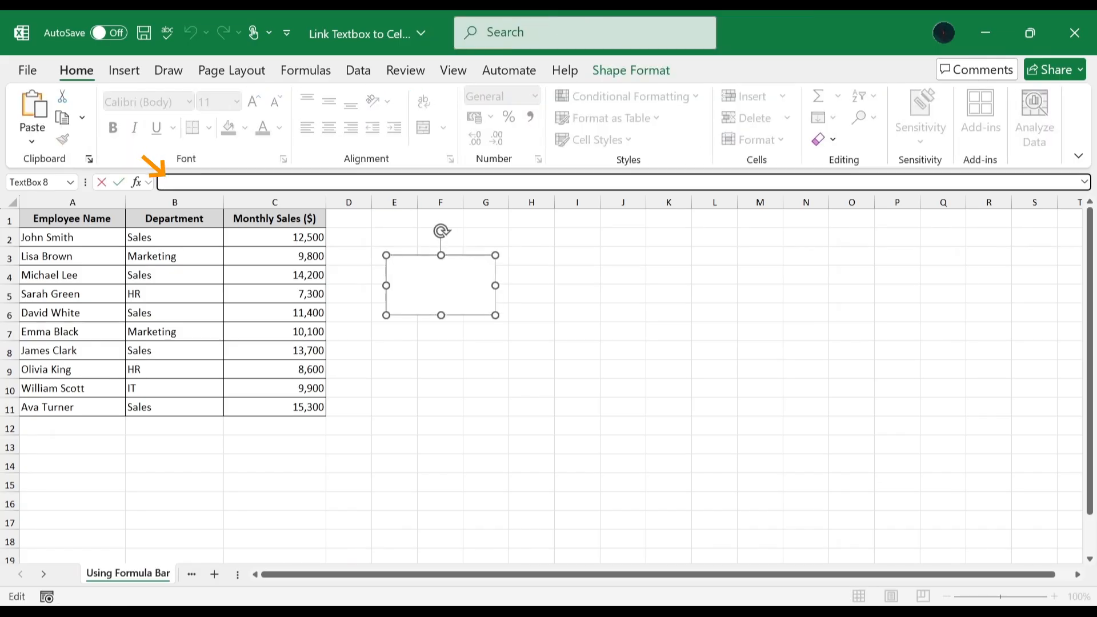
{"action": "type", "text": "2"}
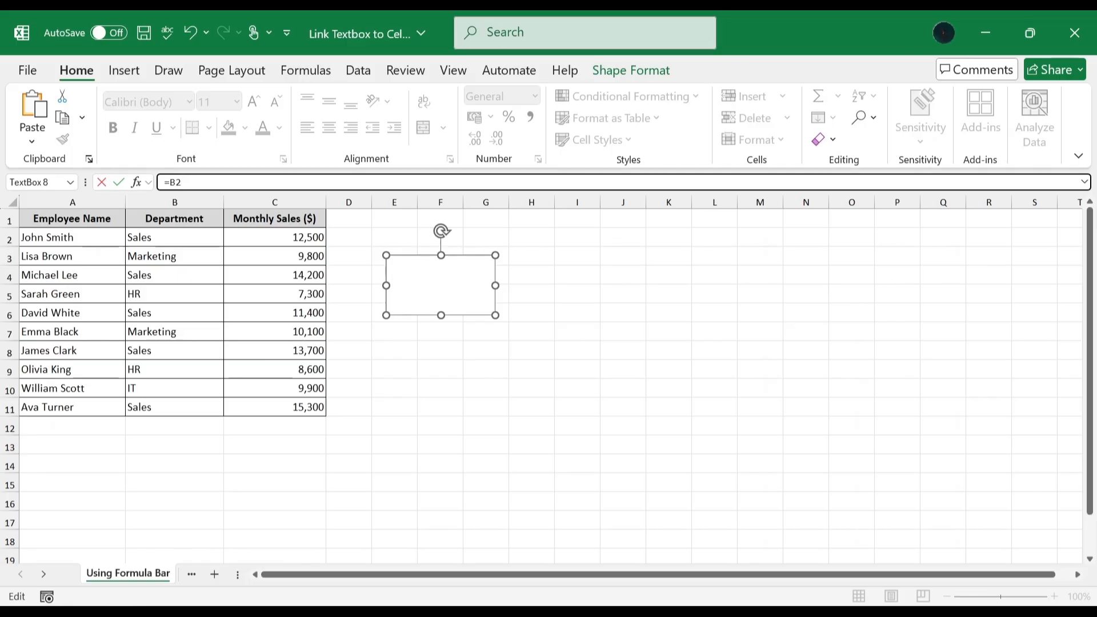
{"action": "key", "text": "Return"}
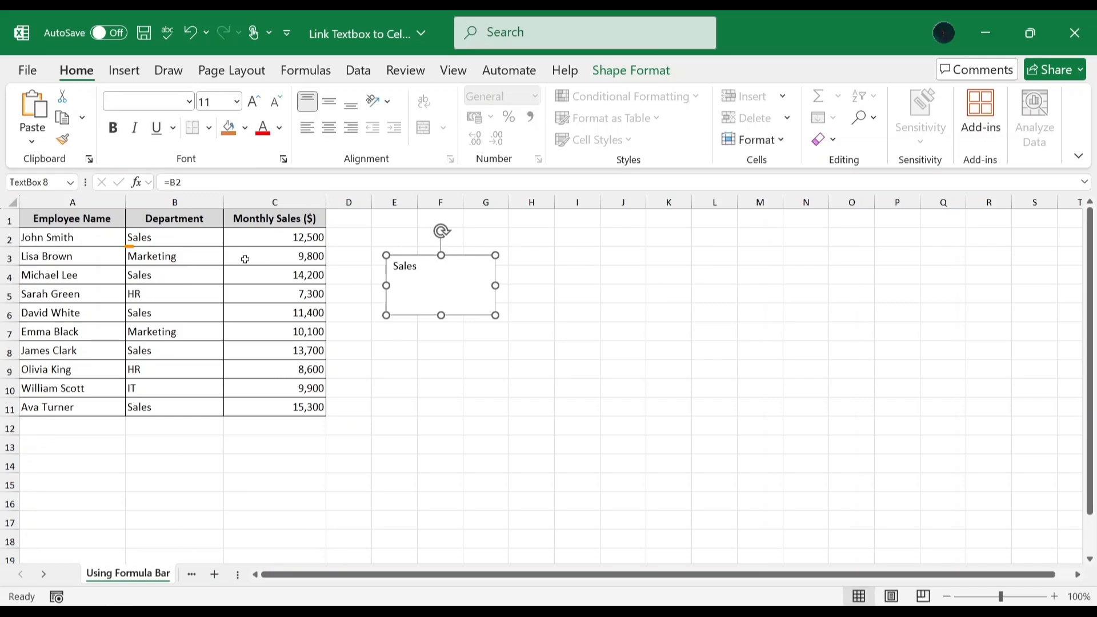
Replace the department in cell B2 with HR to test the text box link
{"action": "double_click", "coordinate": [204, 240]}
{"action": "key", "text": "BackSpace"}
{"action": "key", "text": "BackSpace"}
{"action": "key", "text": "BackSpace"}
{"action": "key", "text": "BackSpace"}
{"action": "key", "text": "BackSpace"}
{"action": "type", "text": "HR"}
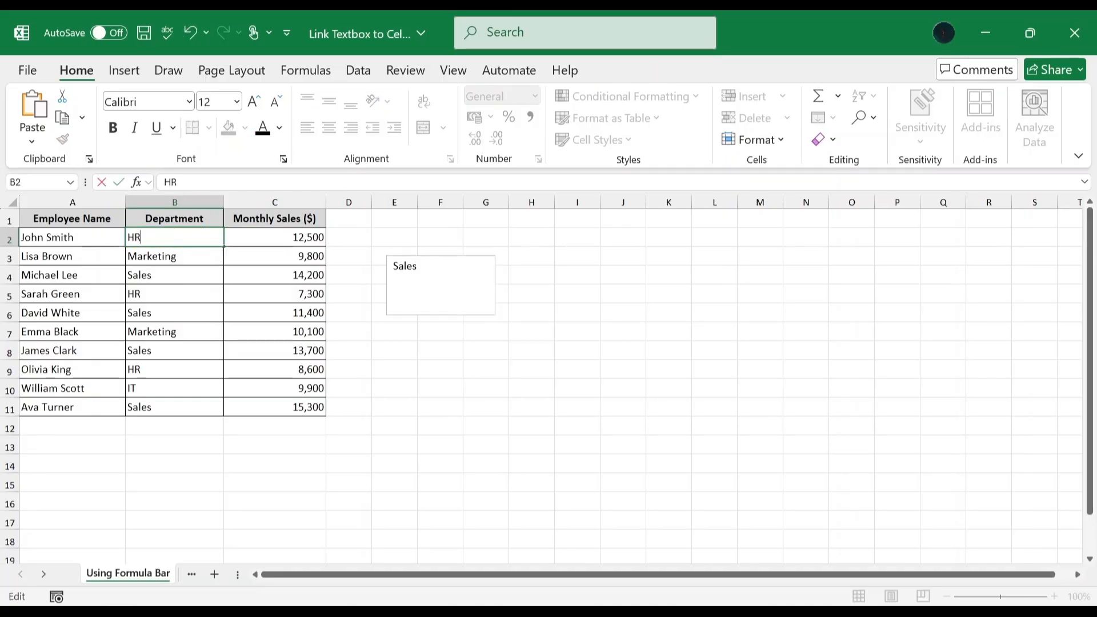
{"action": "key", "text": "Return"}
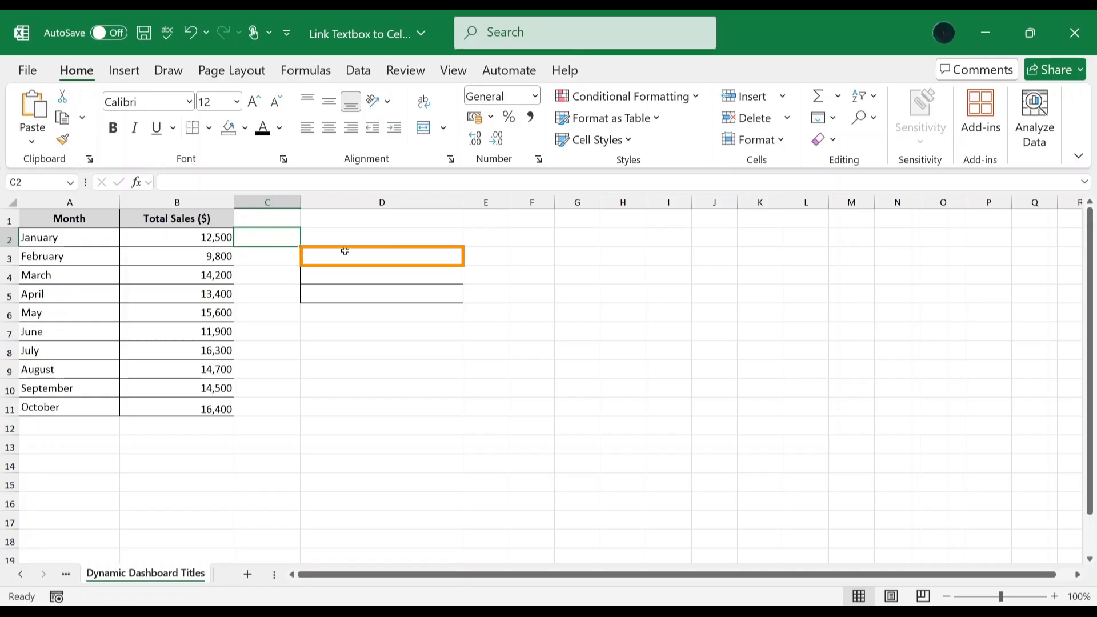
Enter June in cell D3 and the formula =VLOOKUP(D3, A2:B11, 2, FALSE) in cell D4
{"action": "left_click", "coordinate": [370, 255]}
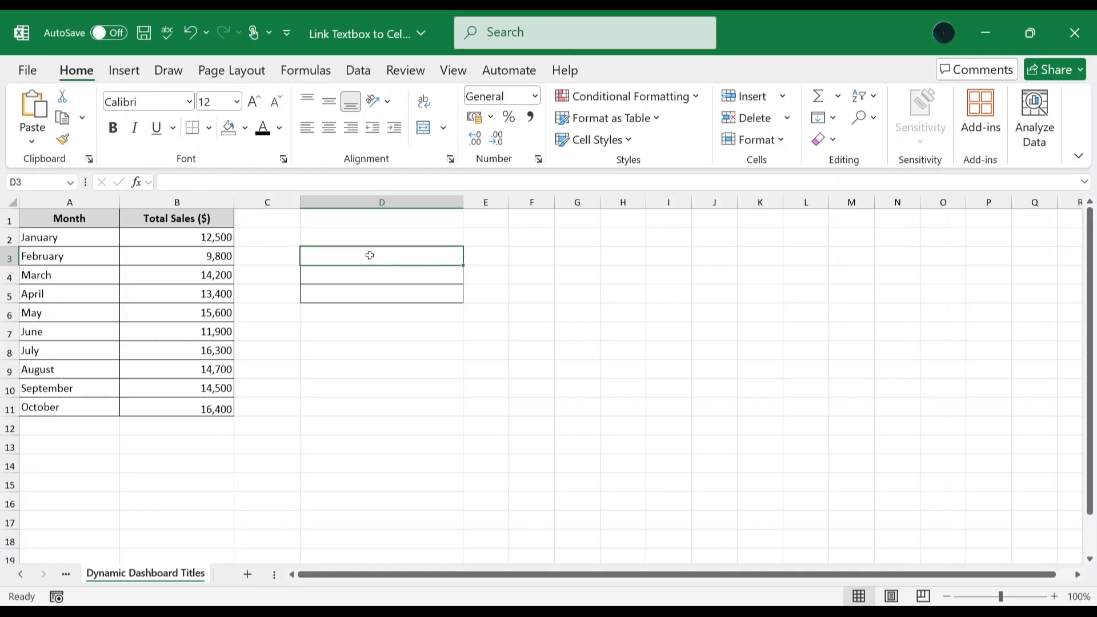
{"action": "type", "text": "June"}
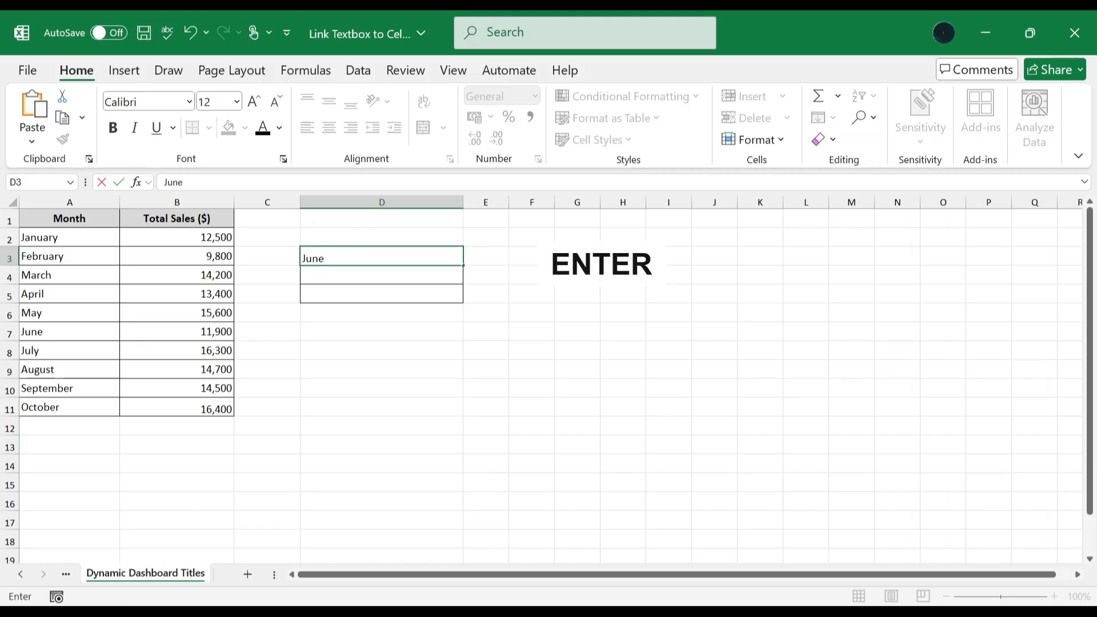
{"action": "key", "text": "Return"}
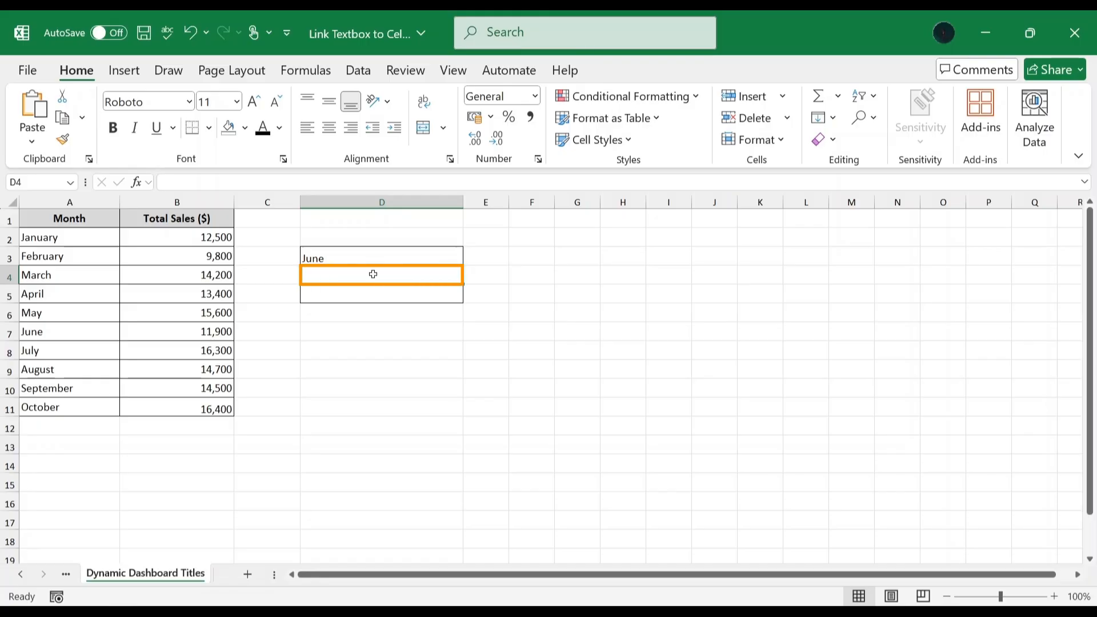
{"action": "left_click", "coordinate": [354, 182]}
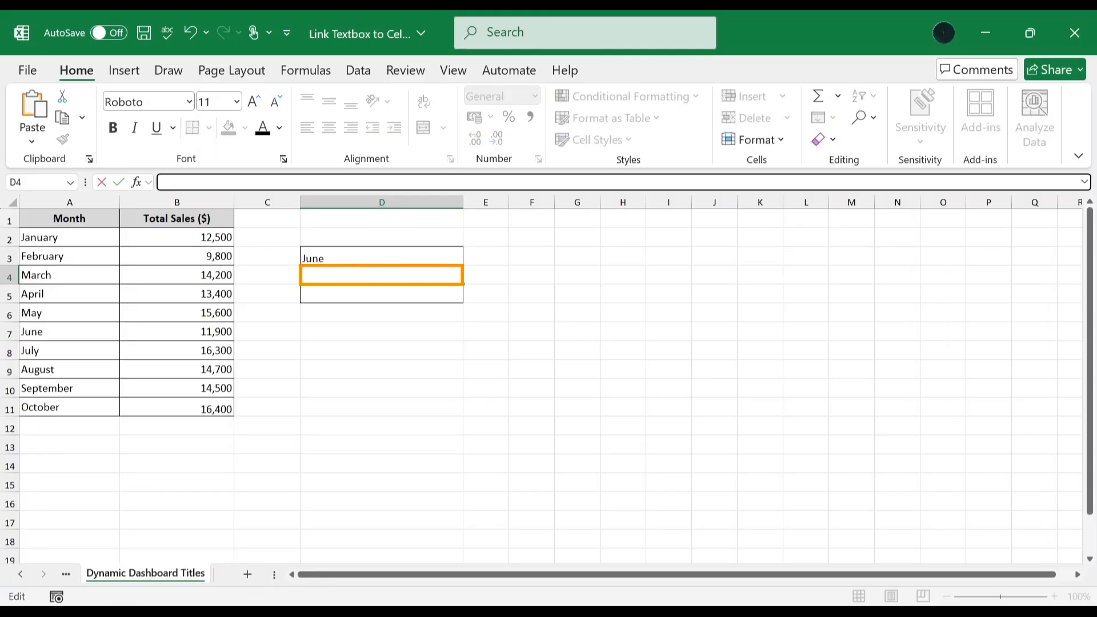
{"action": "type", "text": "=VLOOKUP(D3, A2:B11, 2, FALSE)"}
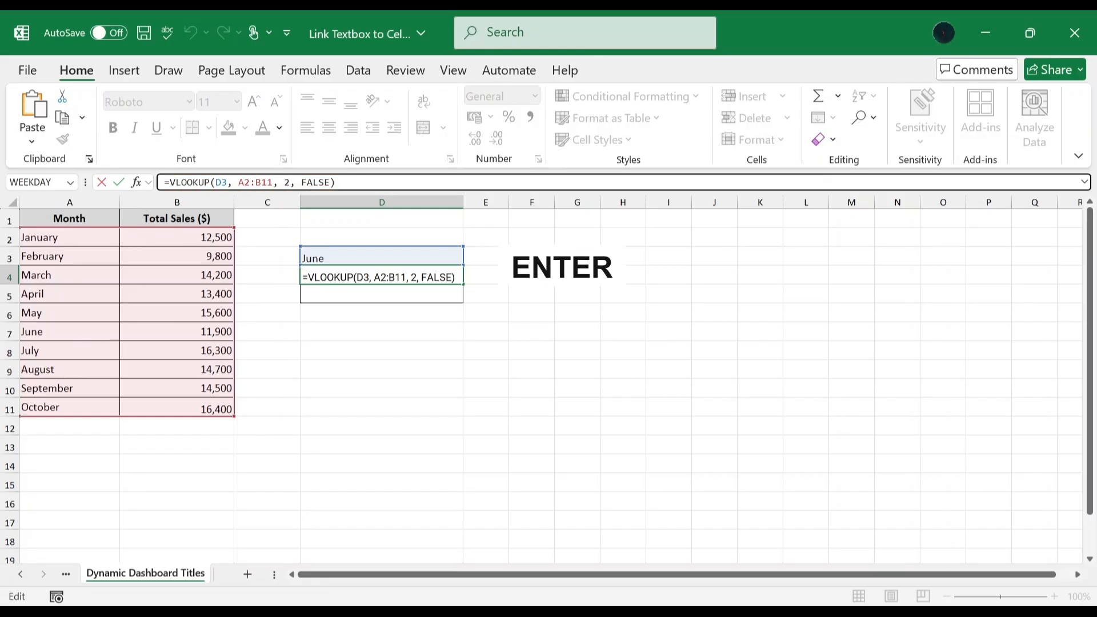
{"action": "key", "text": "Return"}
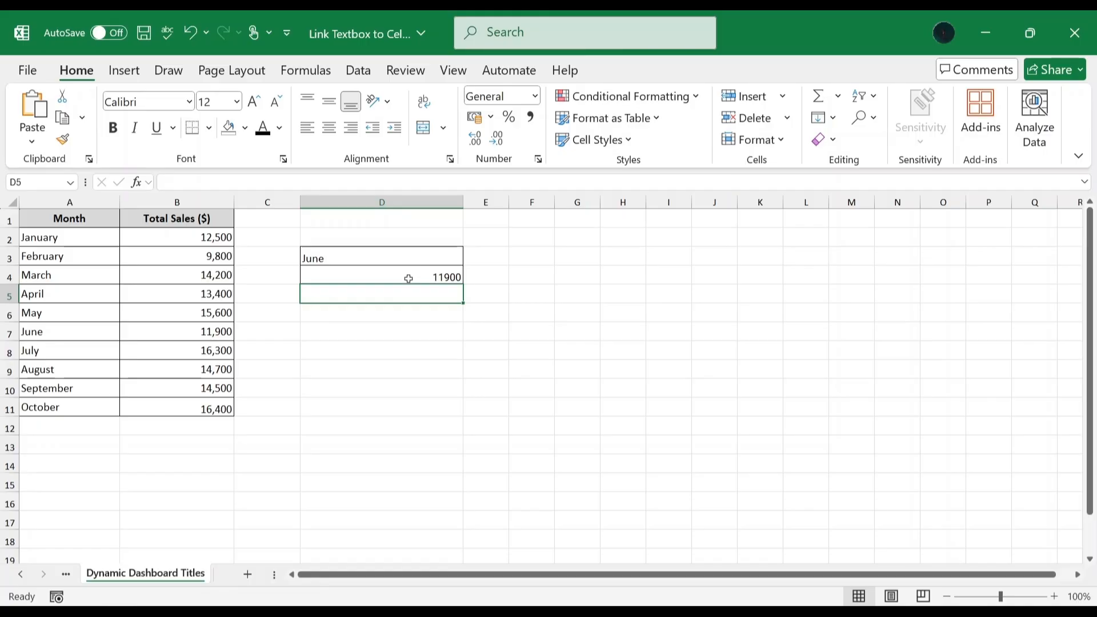
Build the dynamic title in cell D5 with the formula ="Sales Report for " & D3 & ": $" & D4
{"action": "left_click", "coordinate": [409, 182]}
{"action": "type", "text": "=\"Sales Report for \" & D3 & \": $\" & D4"}
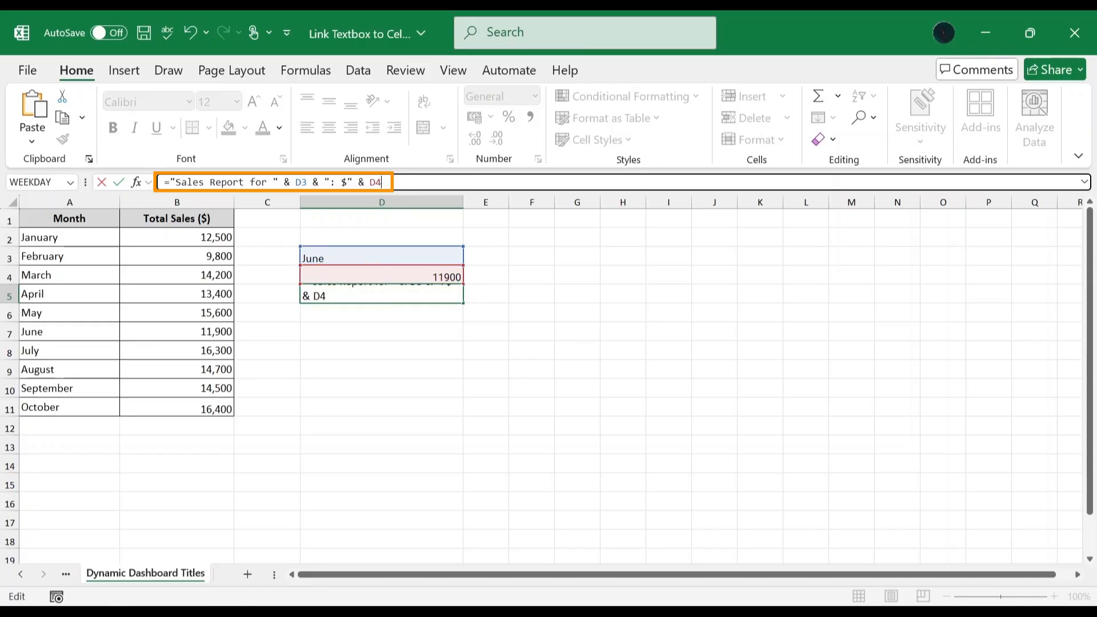
{"action": "key", "text": "Return"}
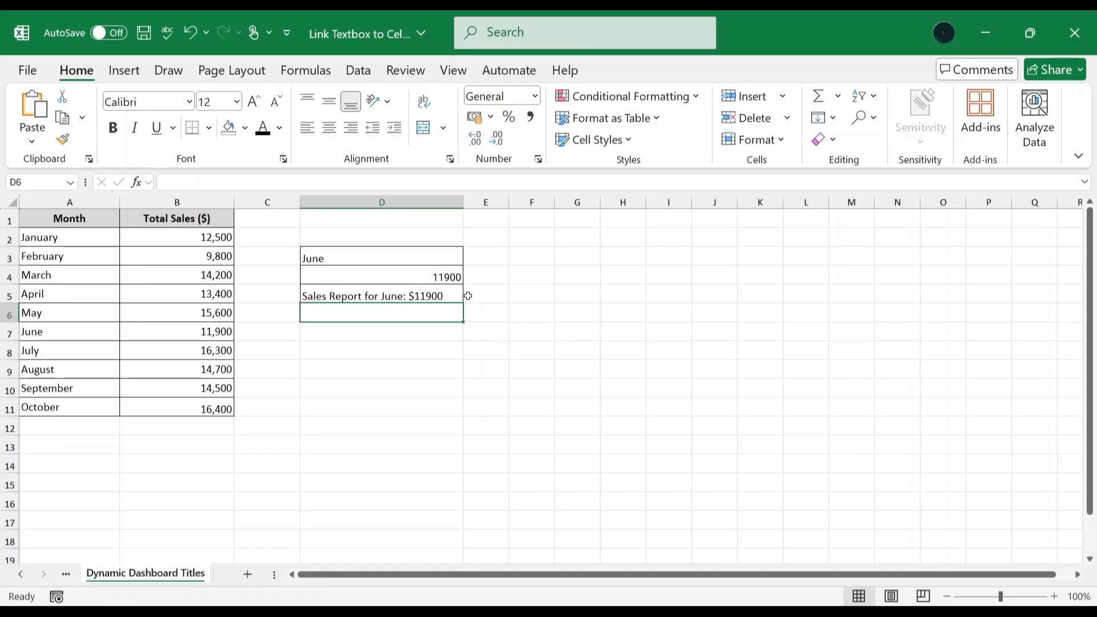
Insert a text box below the title cell, about as wide as column D and covering rows 8 to 9
{"action": "left_click", "coordinate": [136, 71]}
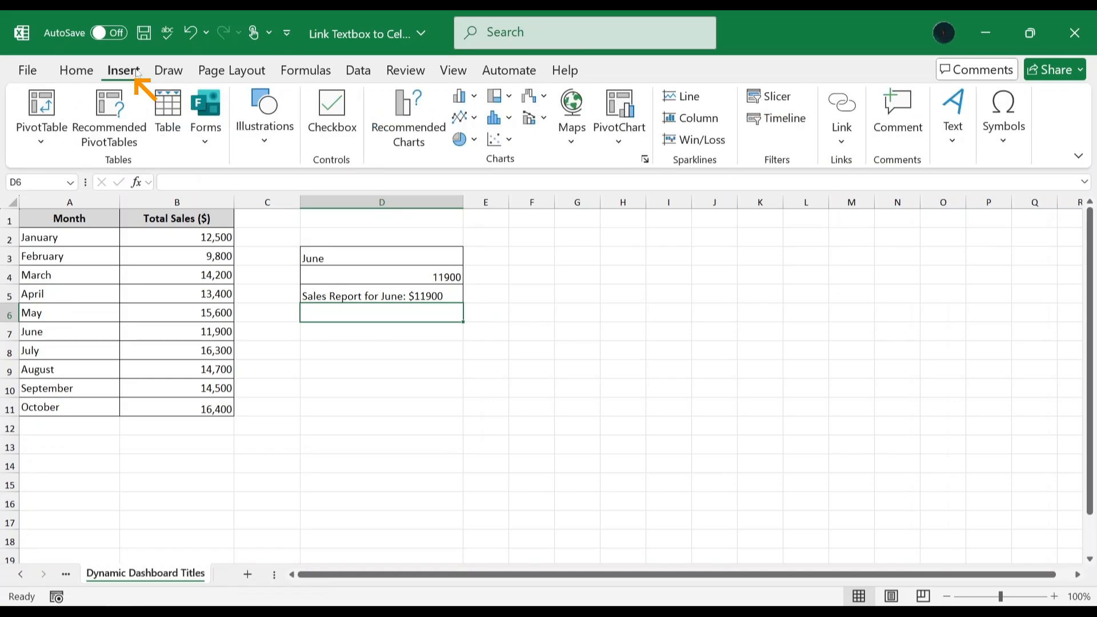
{"action": "left_click", "coordinate": [953, 142]}
{"action": "left_click", "coordinate": [901, 193]}
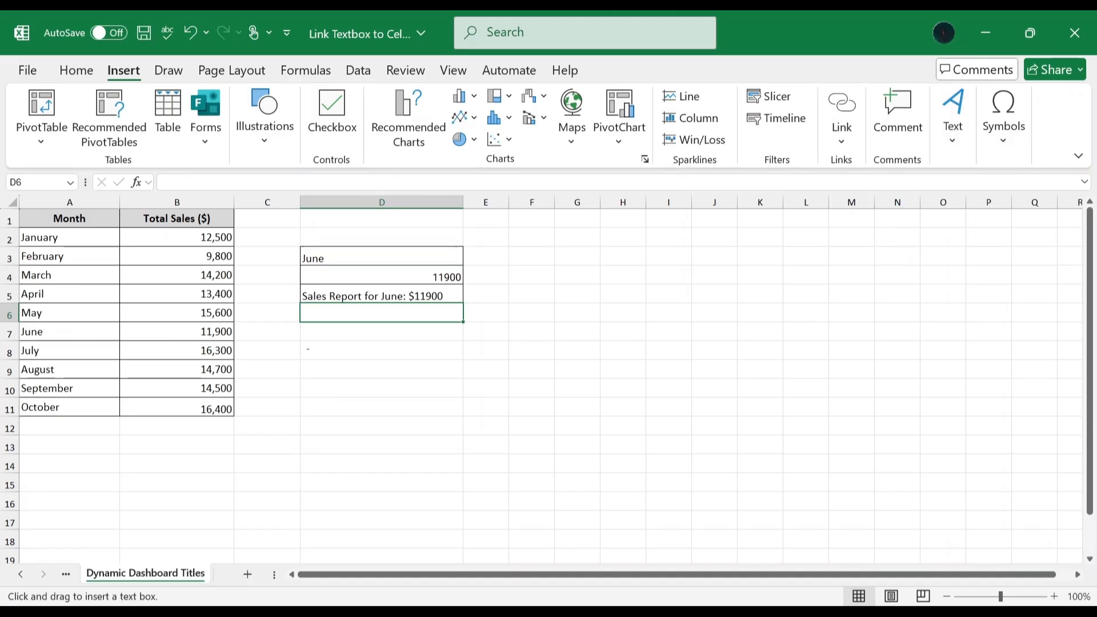
{"action": "mouse_move", "coordinate": [299, 342]}
{"action": "left_mouse_down"}
{"action": "mouse_move", "coordinate": [338, 370]}
{"action": "mouse_move", "coordinate": [462, 380]}
{"action": "left_mouse_up"}
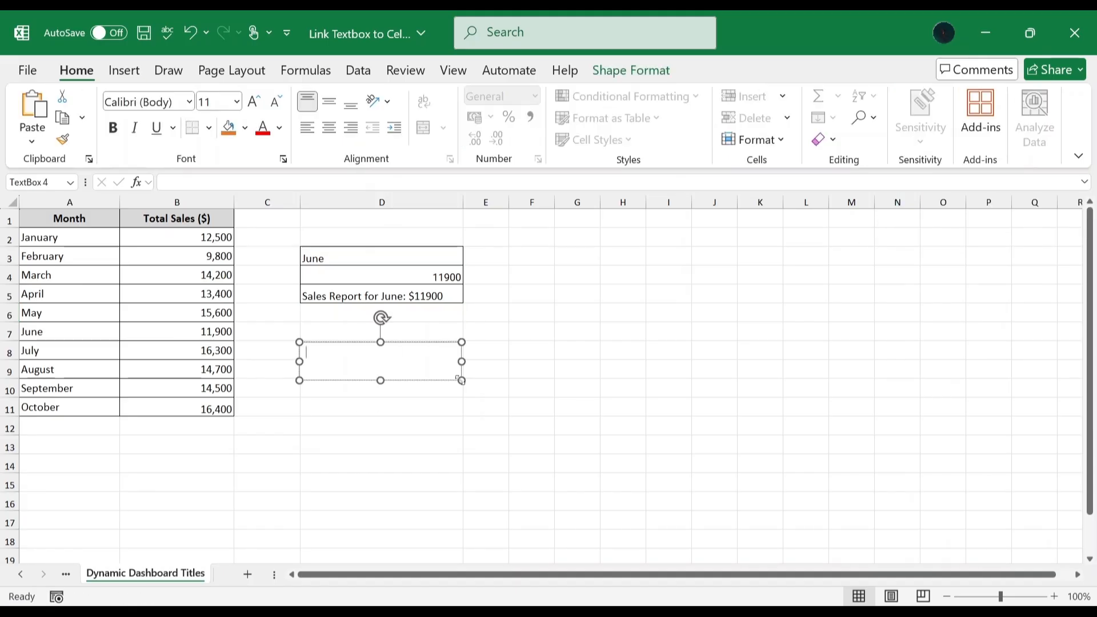
Link the text box below the title cell to it with the formula =D5
{"action": "left_click", "coordinate": [171, 182]}
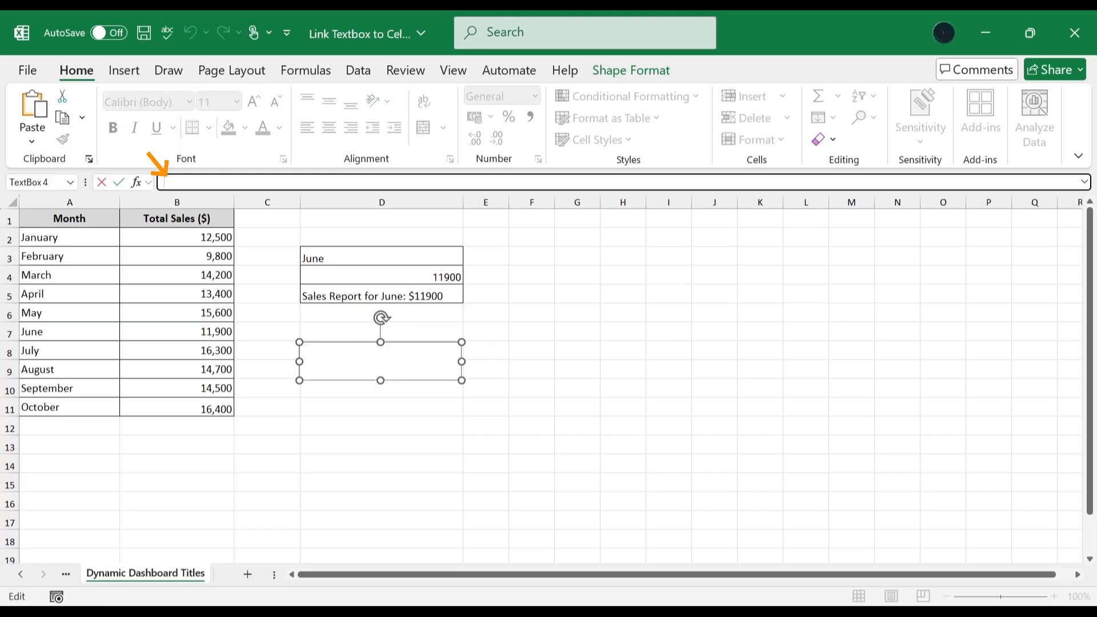
{"action": "type", "text": "=D5"}
{"action": "key", "text": "Return"}
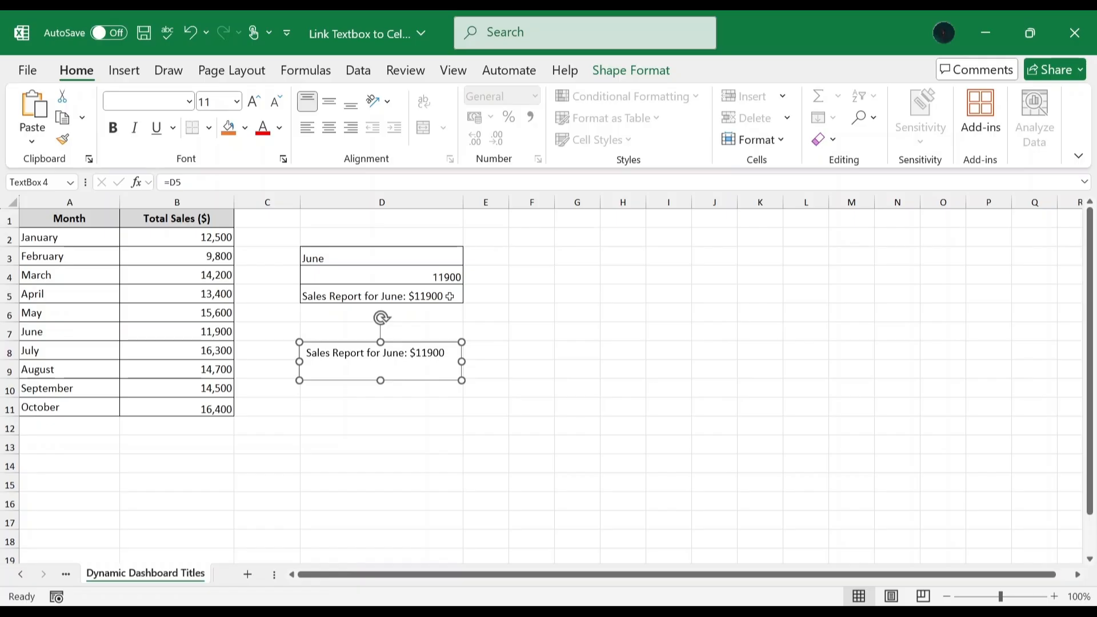
Change the month in cell D3 to May to test the dynamic title
{"action": "double_click", "coordinate": [399, 255]}
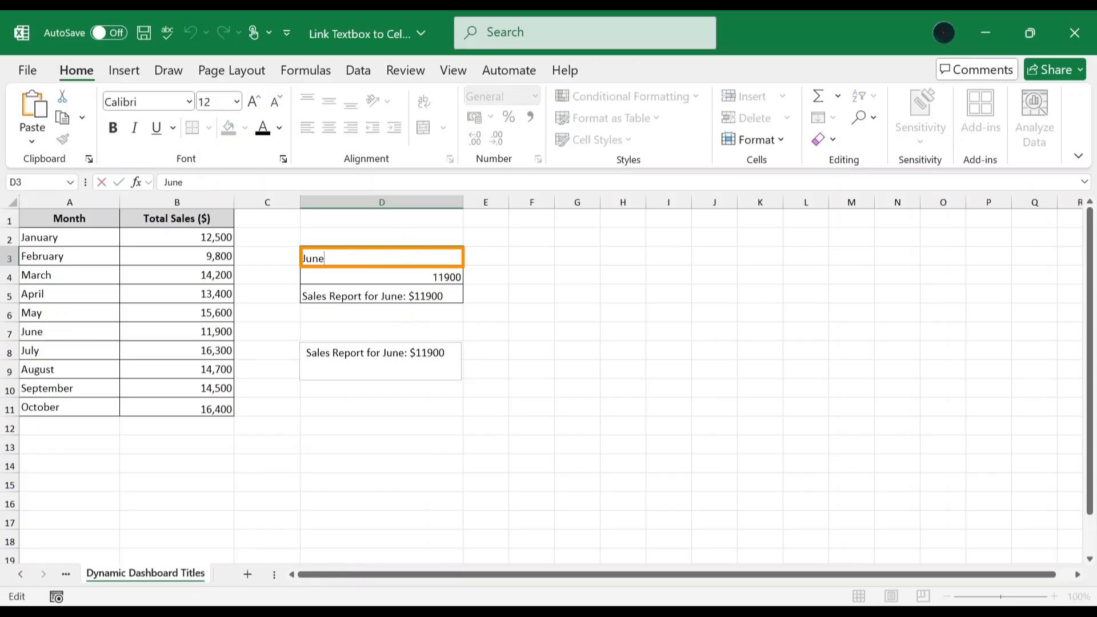
{"action": "key", "text": "BackSpace"}
{"action": "key", "text": "BackSpace"}
{"action": "key", "text": "BackSpace"}
{"action": "key", "text": "BackSpace"}
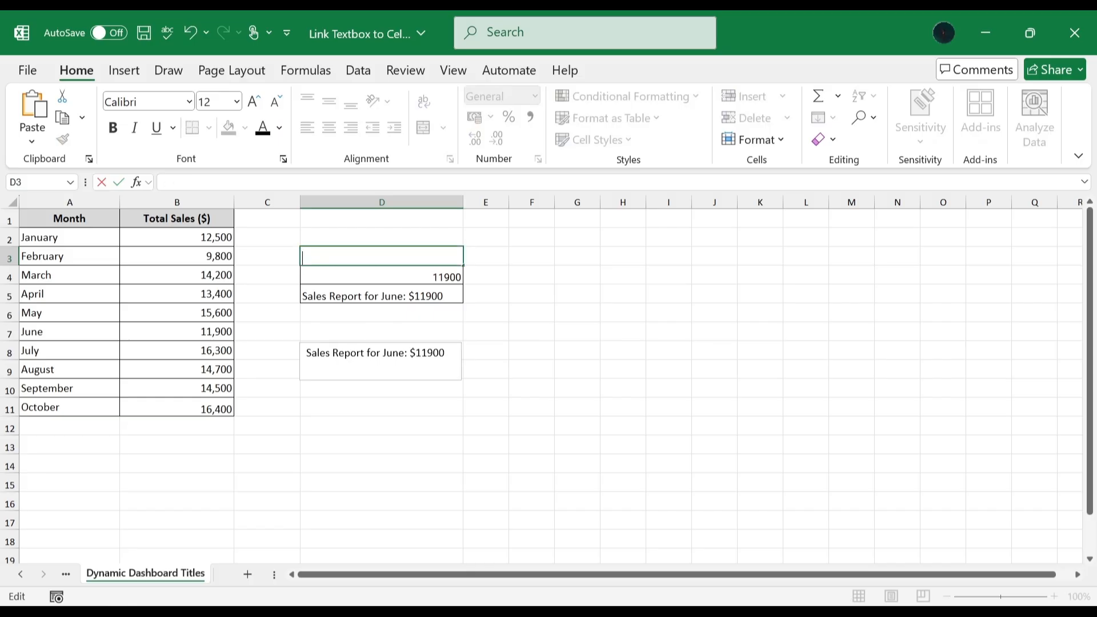
{"action": "type", "text": "Ma"}
{"action": "type", "text": "y"}
{"action": "key", "text": "Return"}
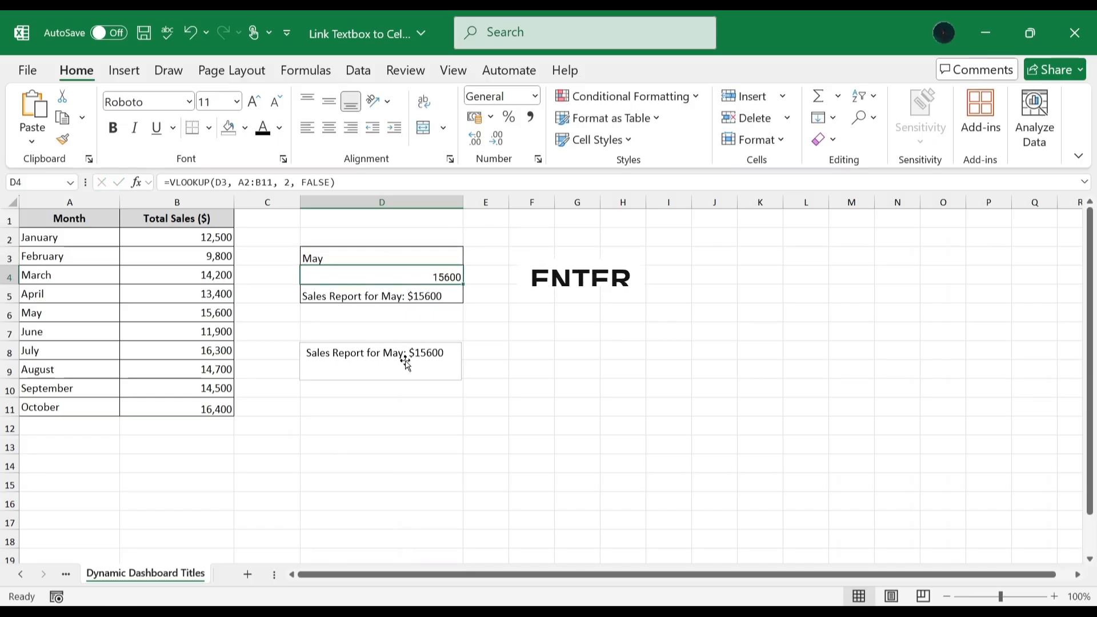